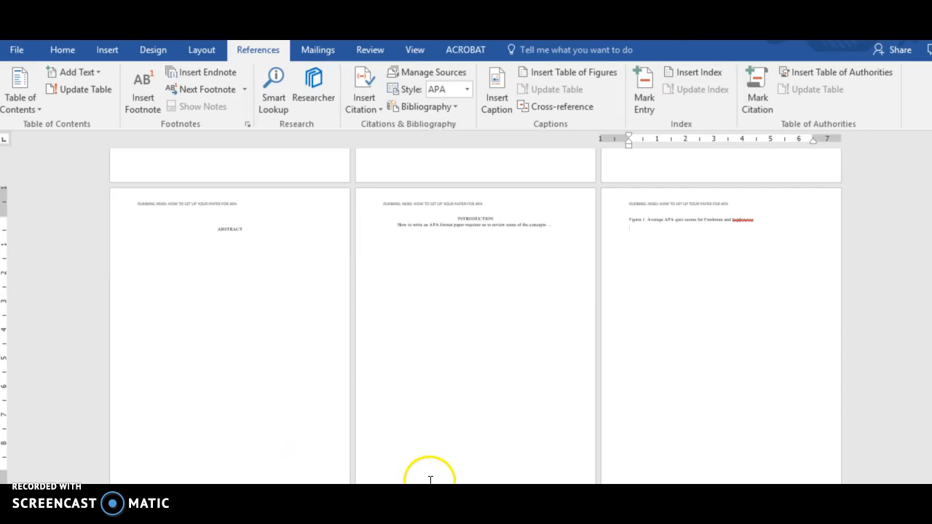
# Step: Add a new page for the references with a page break after the Figure 1 caption
pyautogui.moveTo(929, 377); pyautogui.dragTo(929, 247)
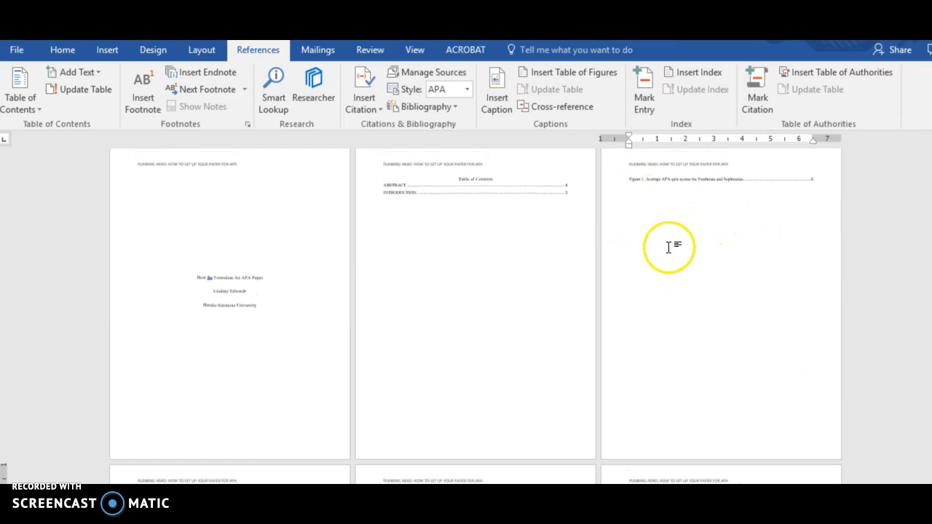
pyautogui.moveTo(929, 281); pyautogui.dragTo(929, 386)
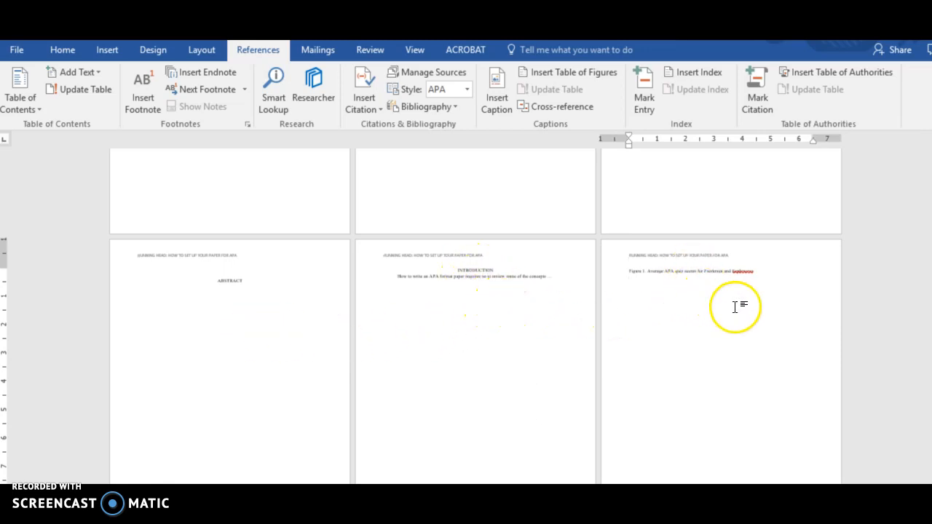
pyautogui.moveTo(929, 334); pyautogui.dragTo(929, 341)
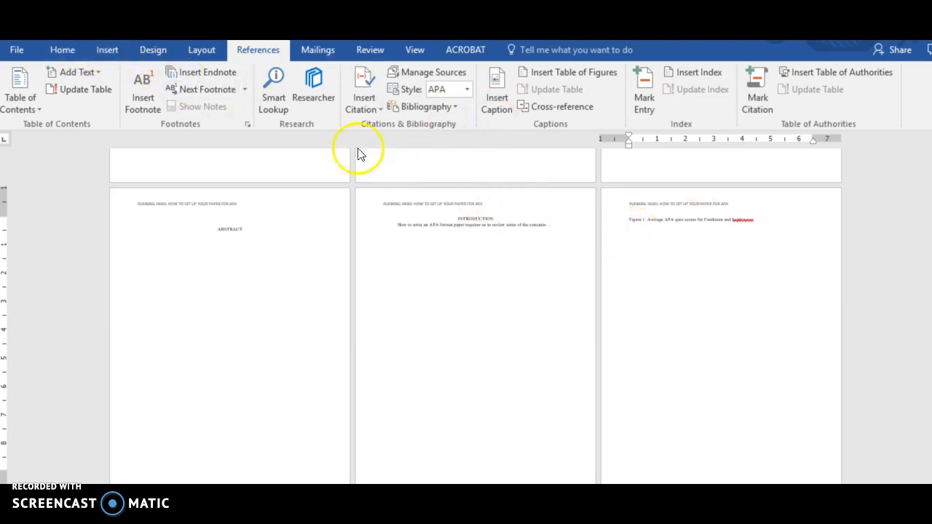
pyautogui.click(106, 50)
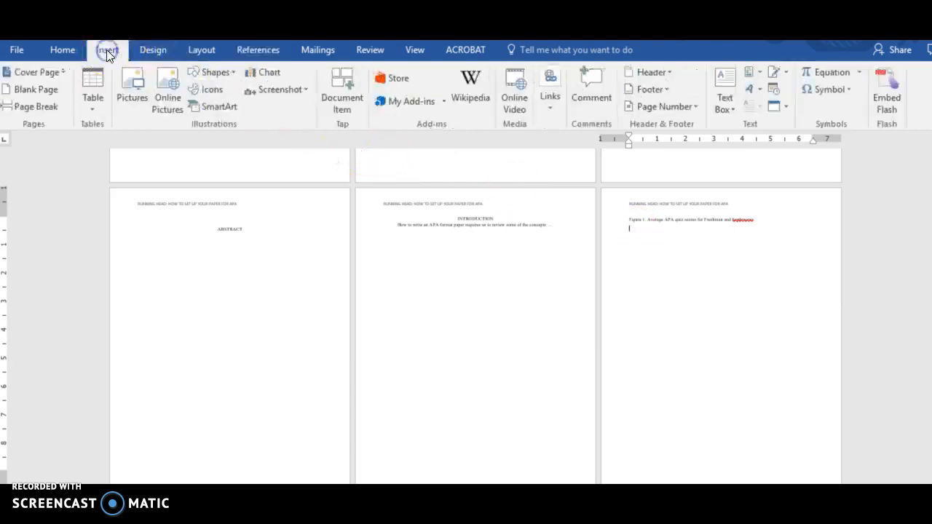
pyautogui.click(35, 107)
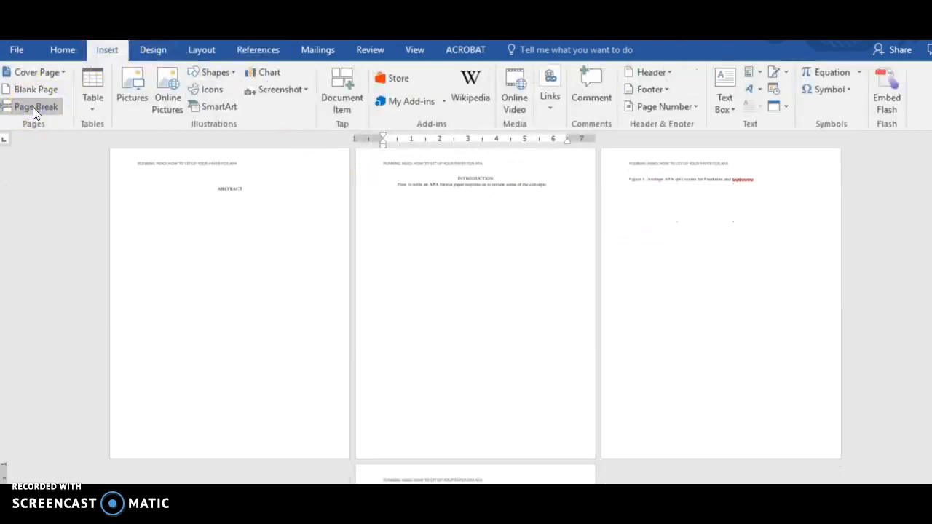
pyautogui.moveTo(931, 332); pyautogui.dragTo(931, 400)
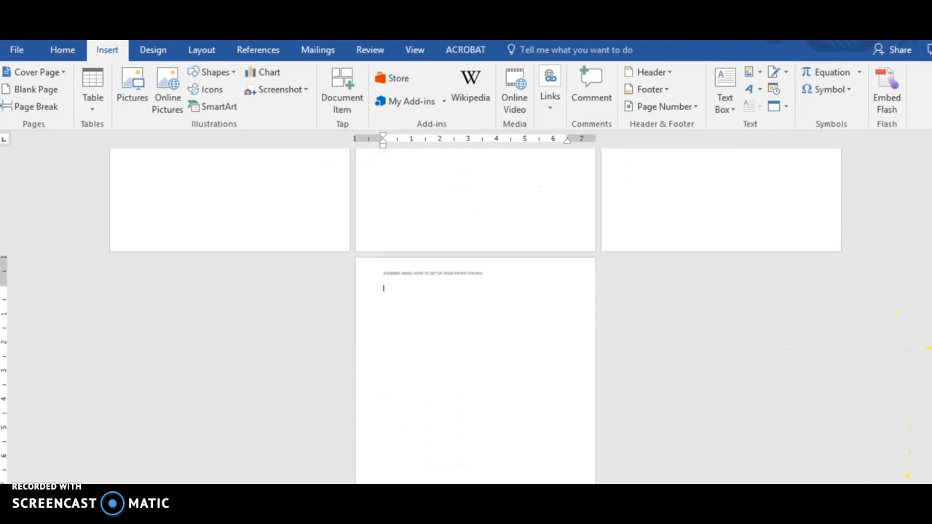
pyautogui.click(921, 491)
pyautogui.click(921, 491)
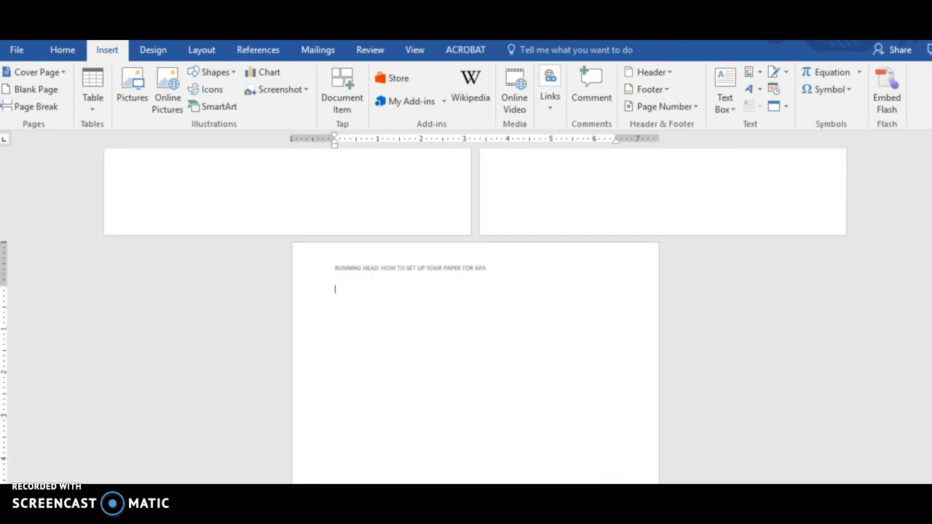
pyautogui.click(920, 491)
pyautogui.click(920, 491)
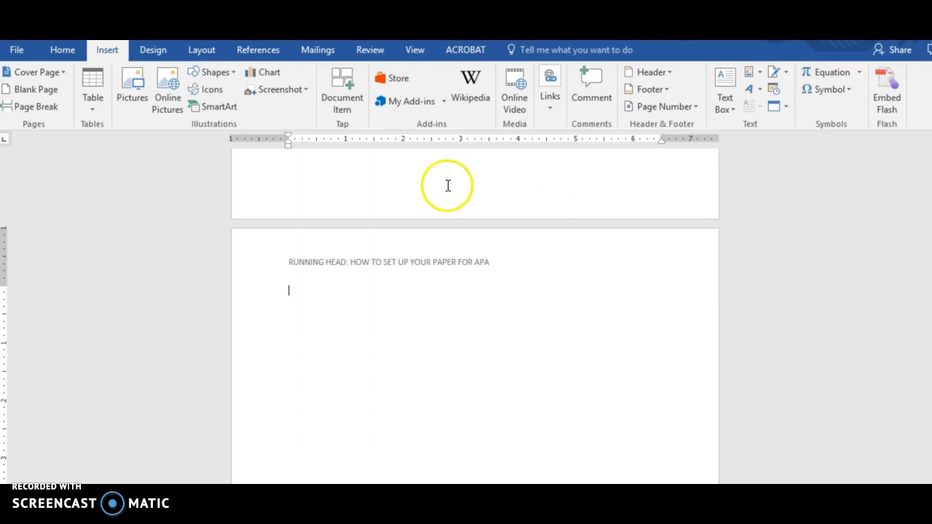
# Step: Insert the built-in References bibliography on the new page and delete the source entry under its heading
pyautogui.click(265, 51)
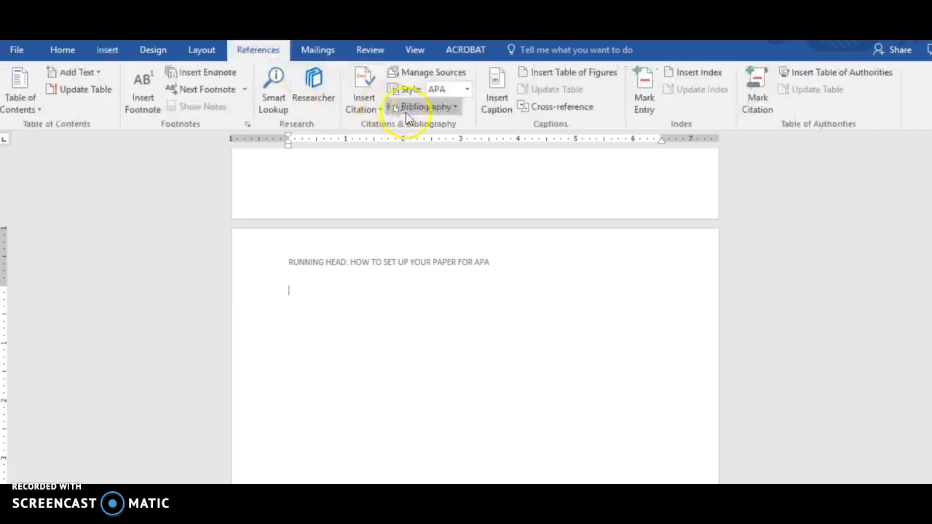
pyautogui.click(457, 108)
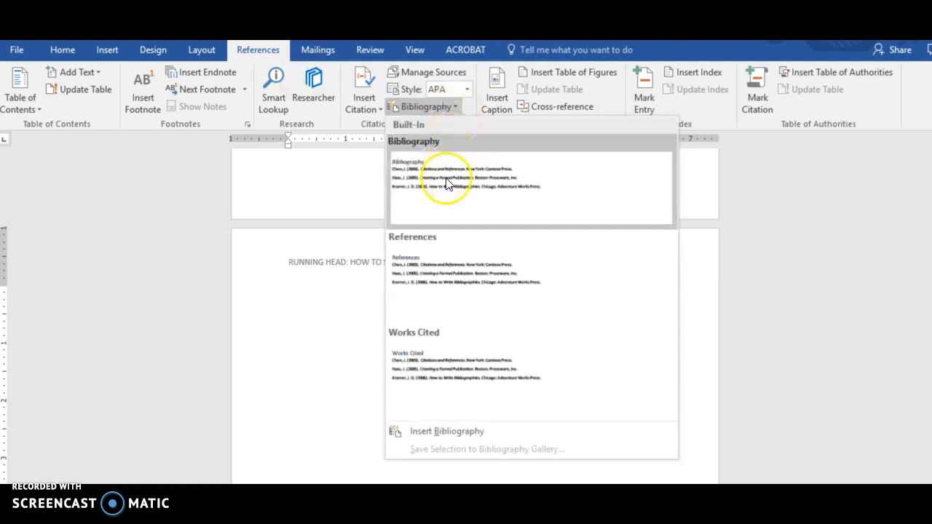
pyautogui.click(447, 283)
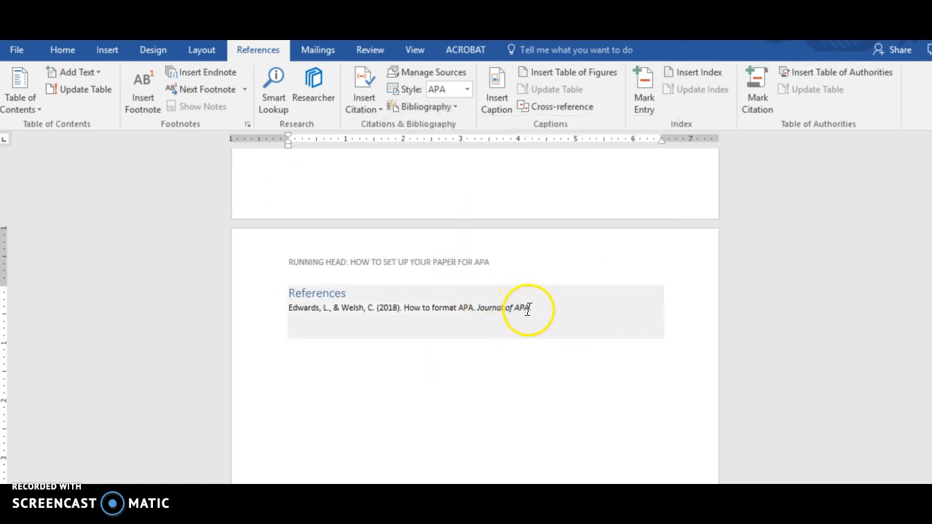
pyautogui.moveTo(531, 309); pyautogui.dragTo(285, 312)
pyautogui.press('Delete')
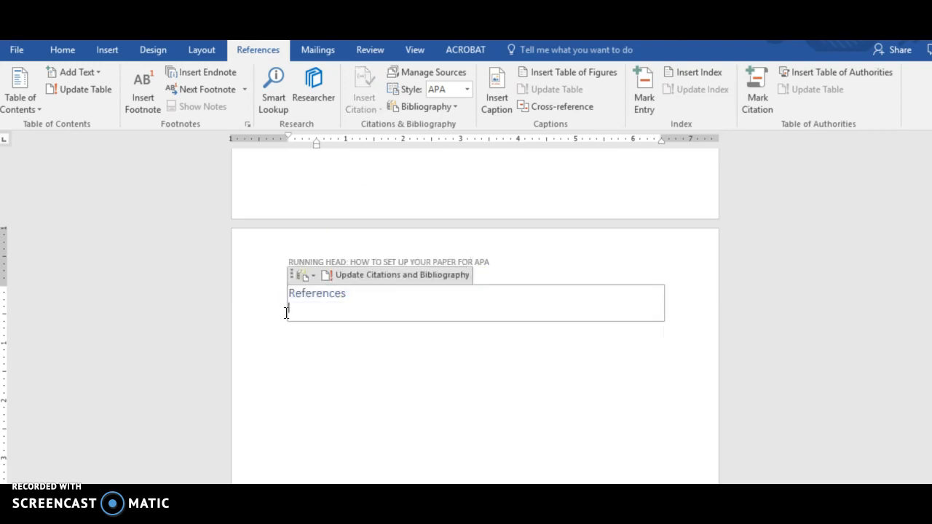
pyautogui.click(379, 343)
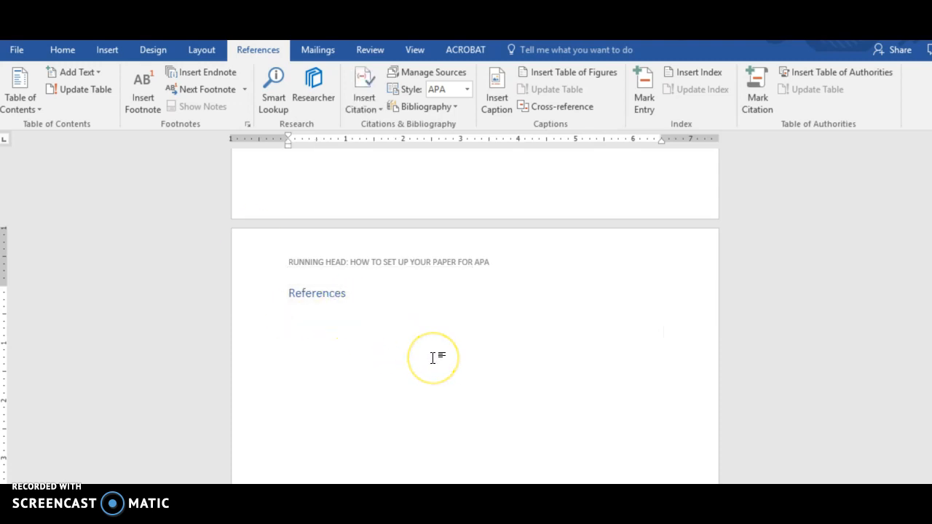
# Step: Start a new citation source after "concepts" in the Introduction sentence, with Journal Article as the source type
pyautogui.moveTo(931, 451); pyautogui.dragTo(930, 372)
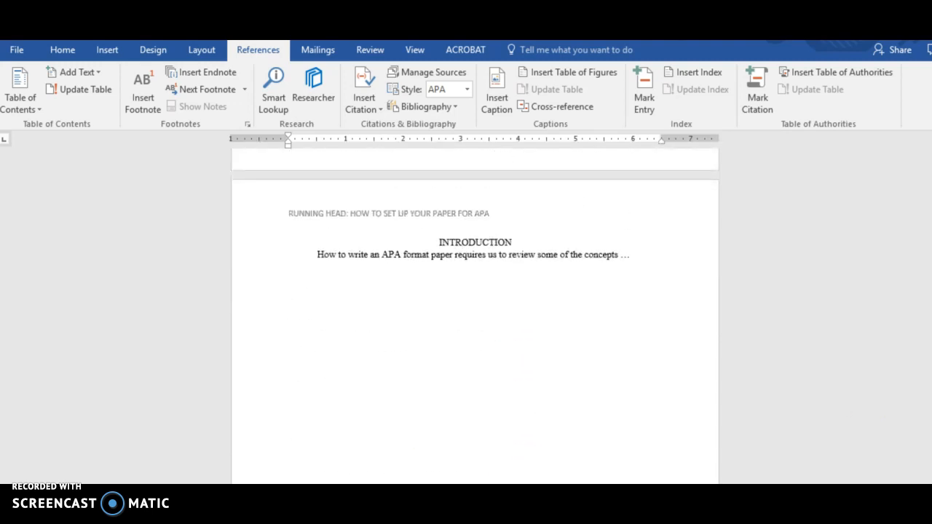
pyautogui.click(619, 256)
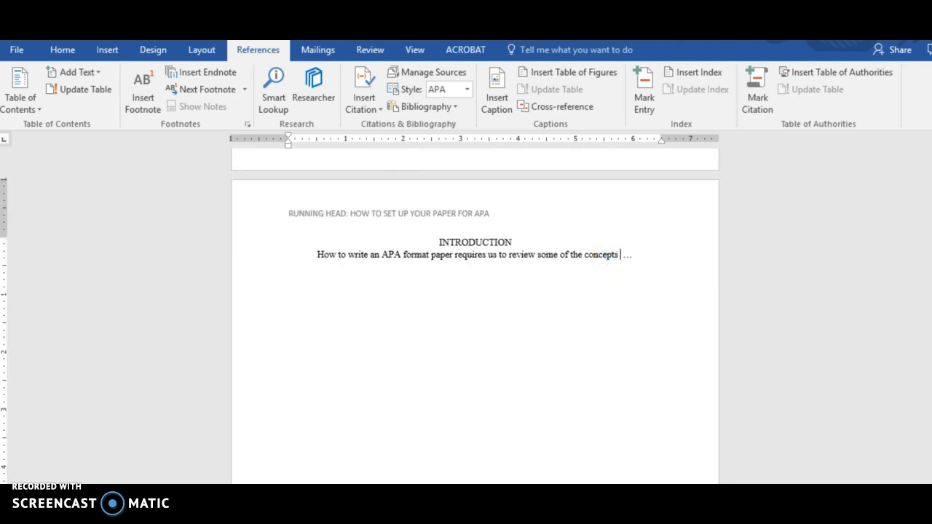
pyautogui.click(378, 110)
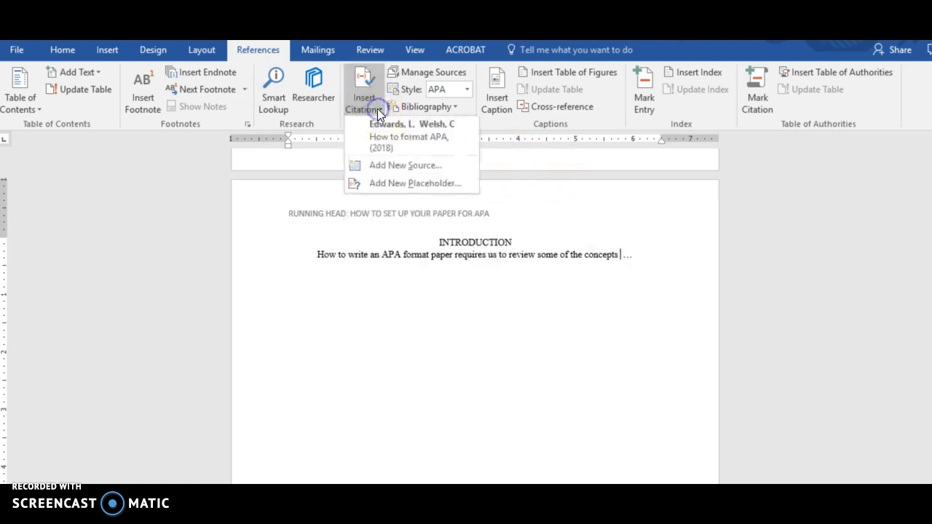
pyautogui.click(386, 166)
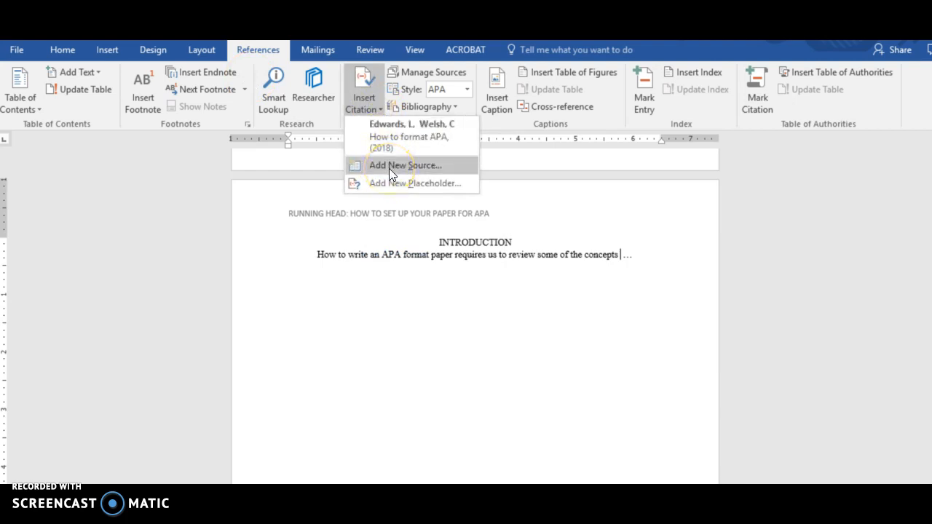
pyautogui.click(389, 168)
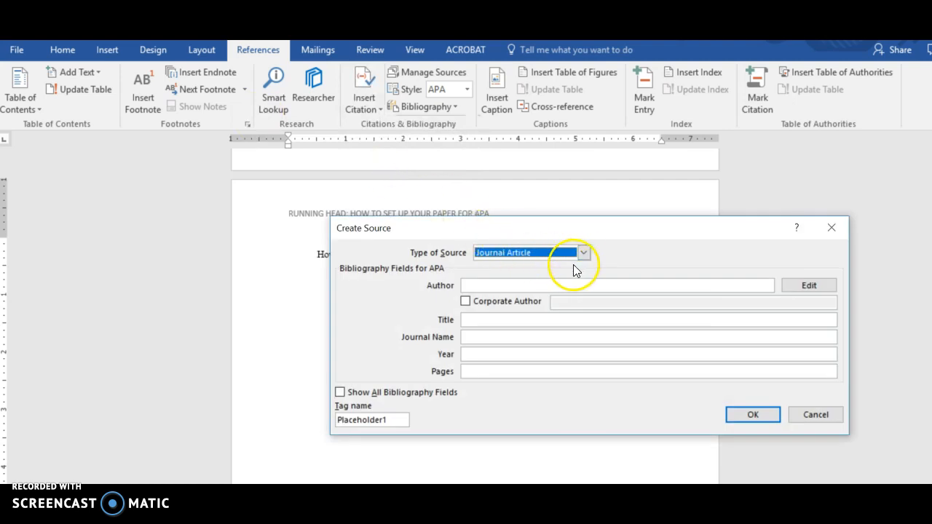
pyautogui.click(583, 252)
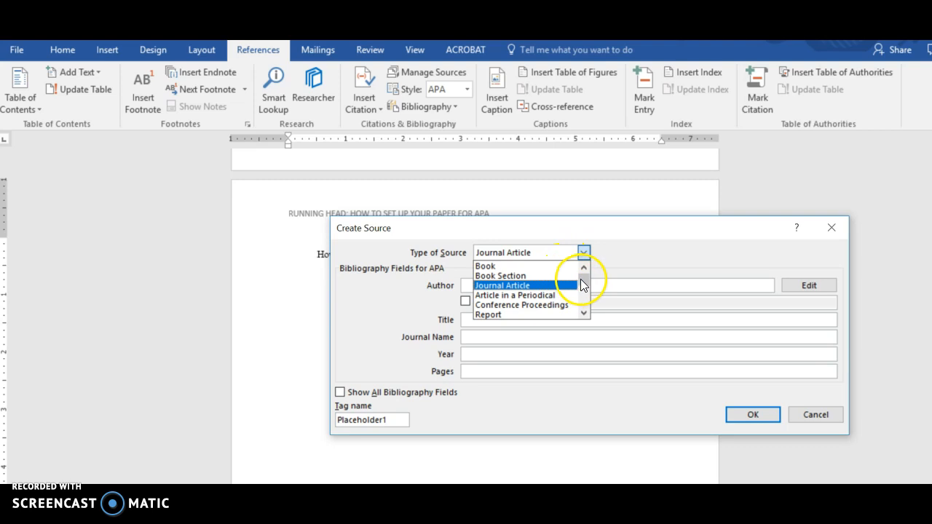
pyautogui.moveTo(585, 279); pyautogui.dragTo(587, 291)
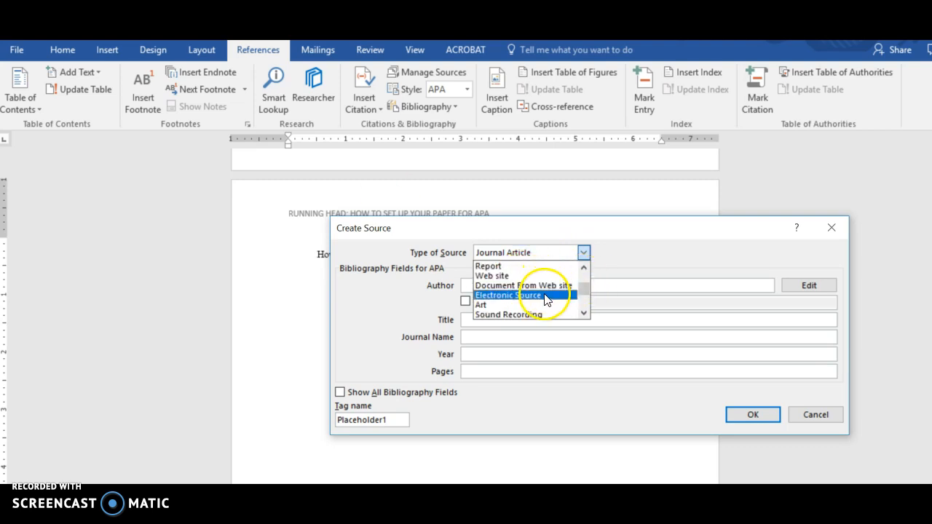
pyautogui.click(585, 266)
pyautogui.click(585, 267)
pyautogui.click(585, 267)
pyautogui.click(584, 266)
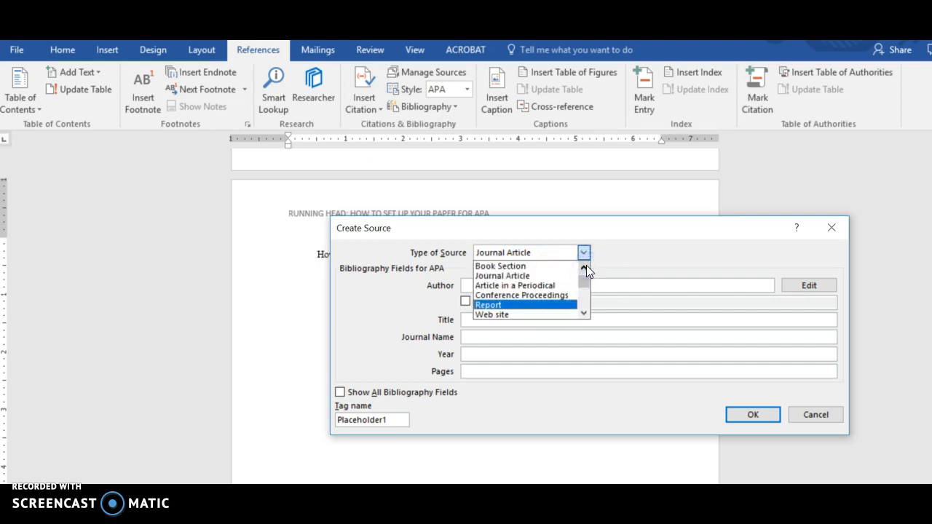
pyautogui.click(536, 275)
# Step: Enter the two authors of the new source as surname and initial, separated by a semicolon
pyautogui.click(500, 287)
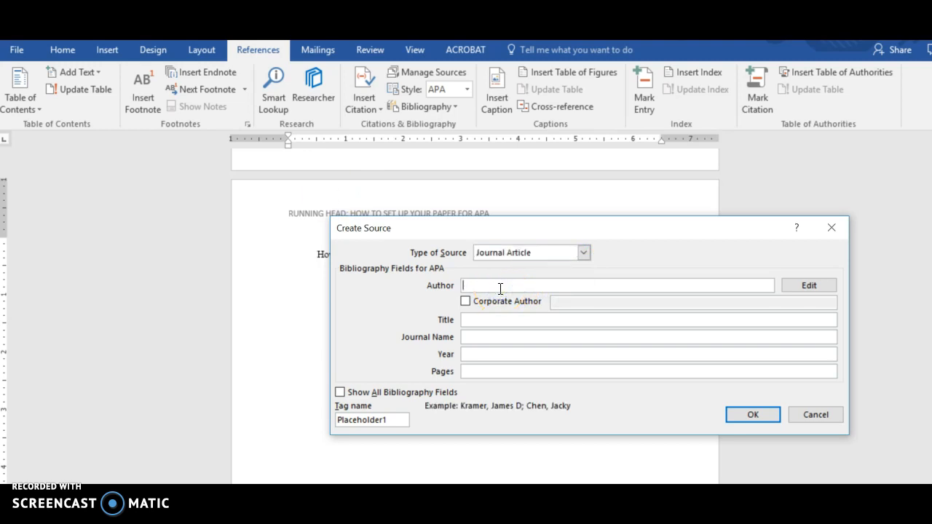
pyautogui.write('Raymond')
pyautogui.write(', K;')
pyautogui.write('Kingland')
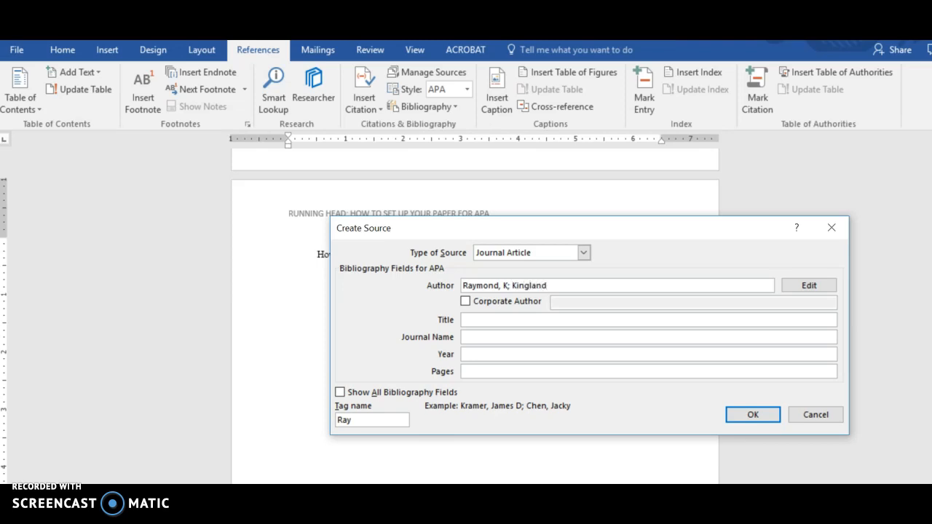
pyautogui.write(', J')
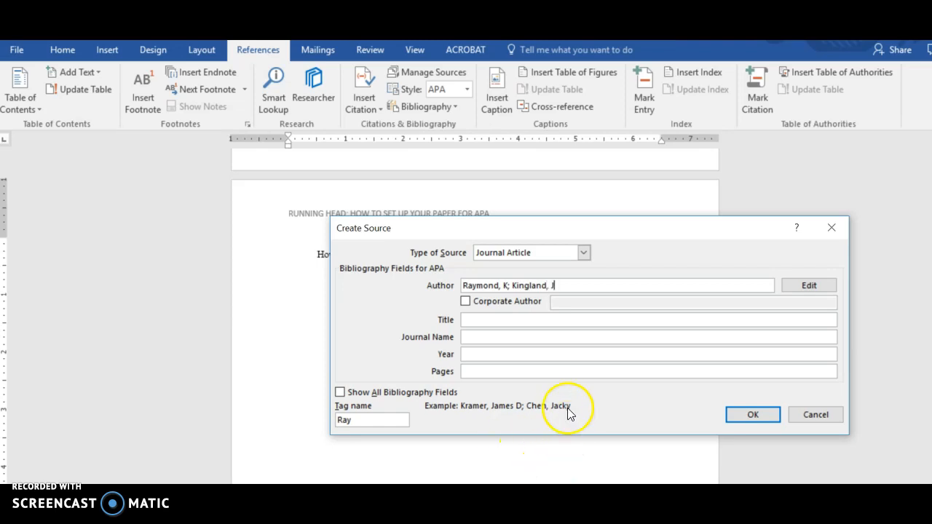
# Step: Set the source's title to "Including References in APA format" and its journal name to "APA Journal"
pyautogui.click(497, 319)
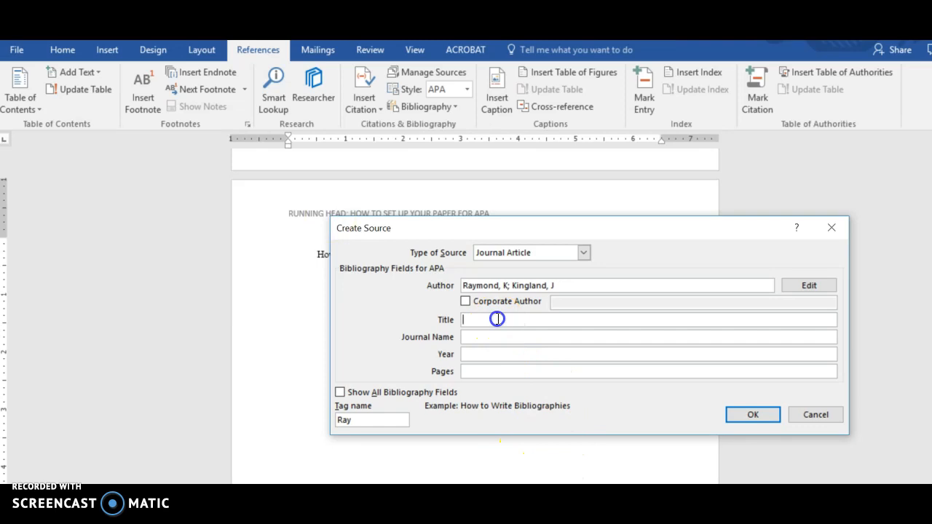
pyautogui.write('Including References in APA format')
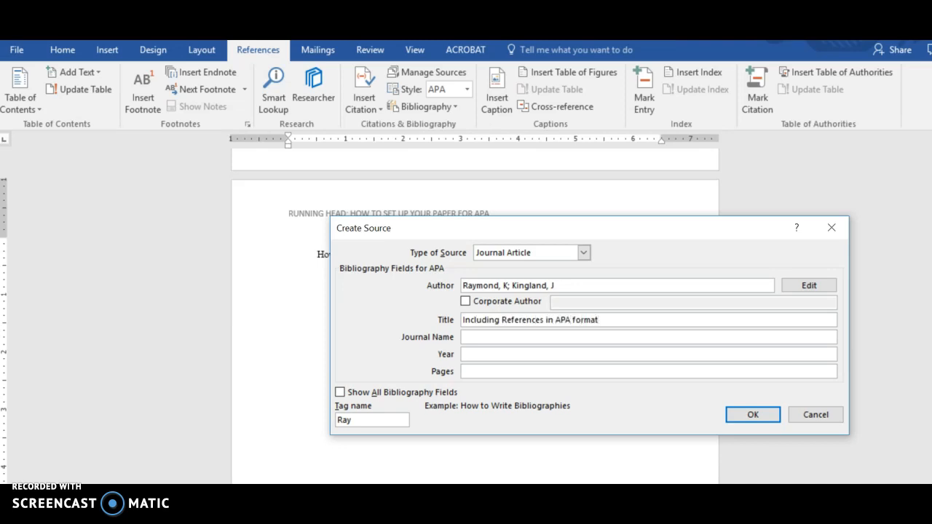
pyautogui.click(488, 337)
pyautogui.write('APA Journal')
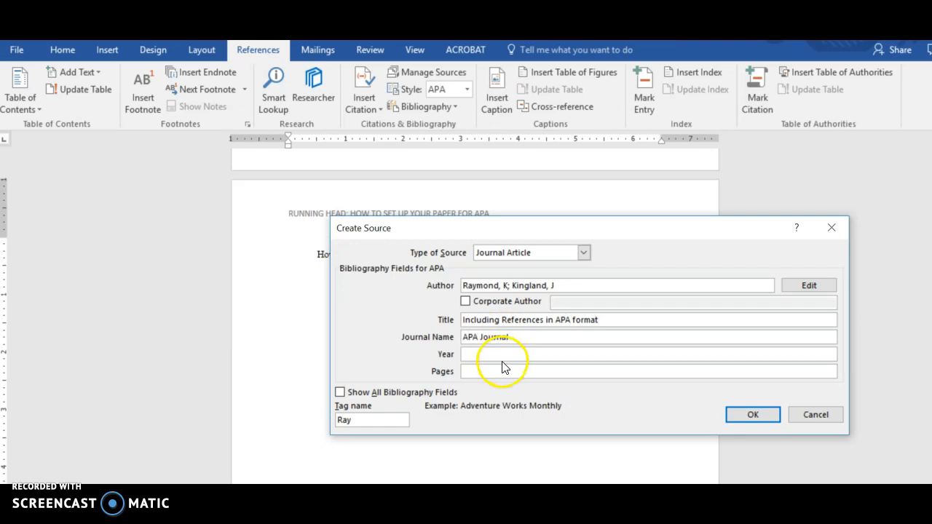
# Step: Set the source's year to 2017 and pages to 36-42, and insert the citation into the Introduction
pyautogui.click(503, 356)
pyautogui.write('2017')
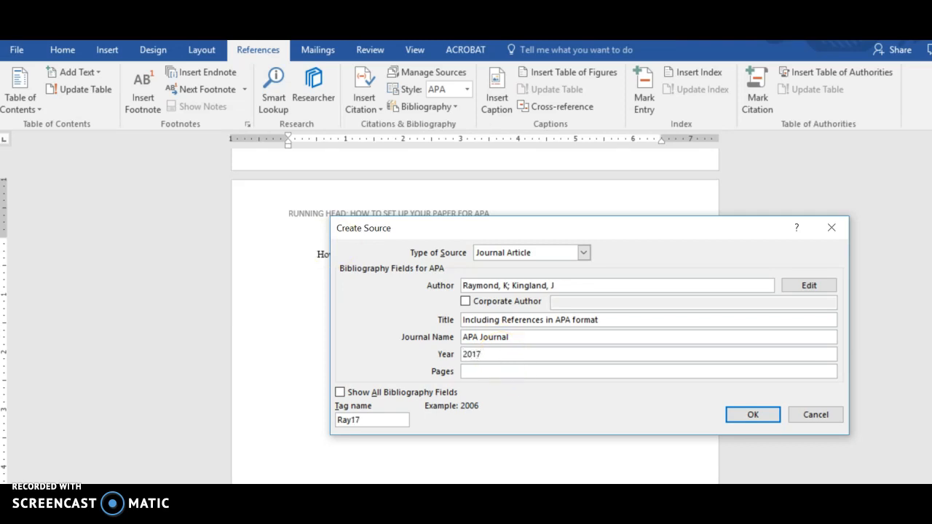
pyautogui.click(487, 371)
pyautogui.write('36-42')
pyautogui.click(752, 415)
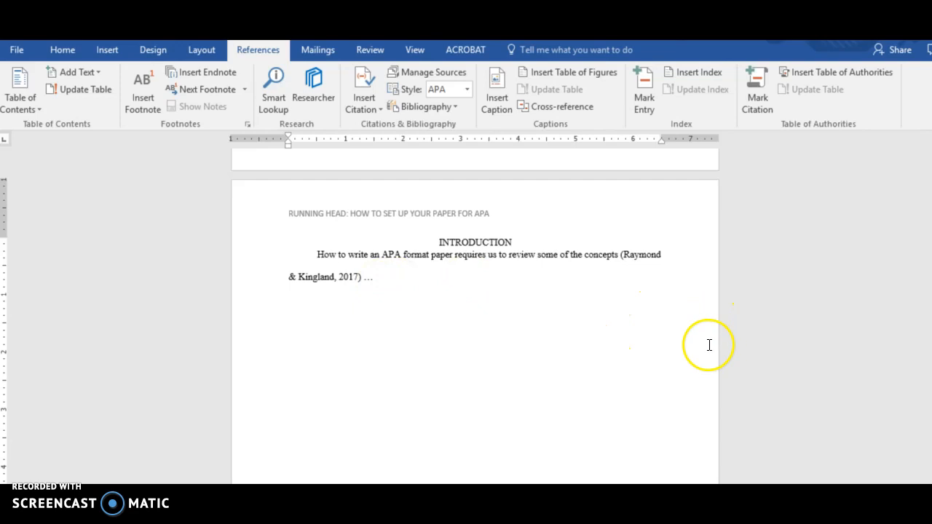
# Step: Try to update the citations and bibliography in the empty References block on the reference page
pyautogui.moveTo(922, 340); pyautogui.dragTo(922, 356)
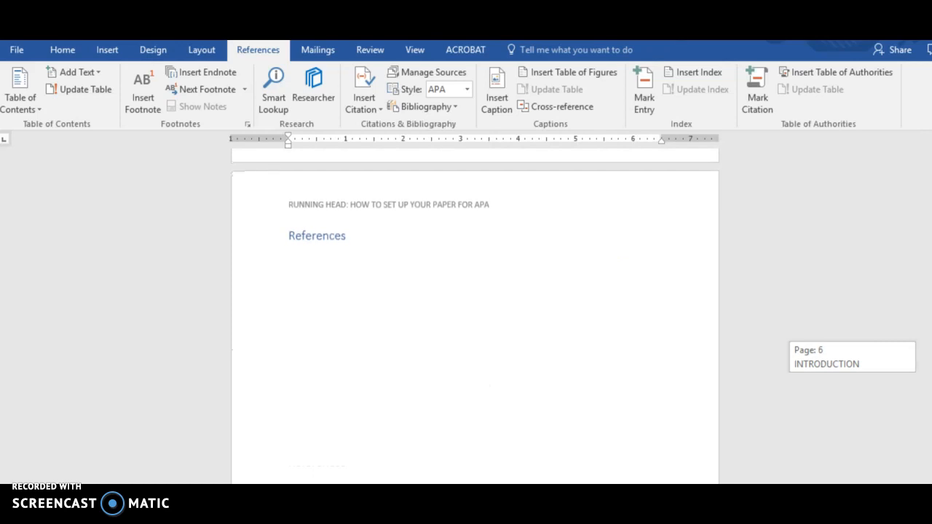
pyautogui.click(328, 244)
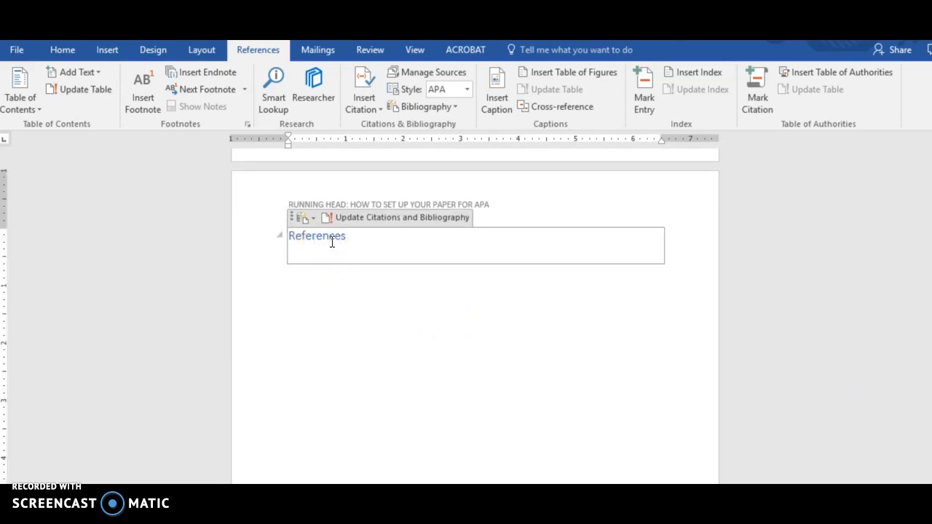
pyautogui.click(349, 218)
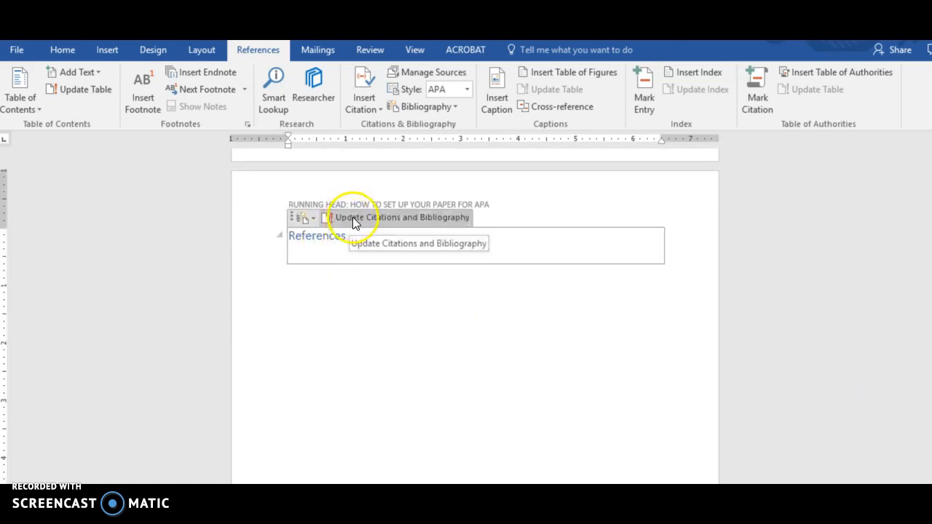
pyautogui.click(352, 217)
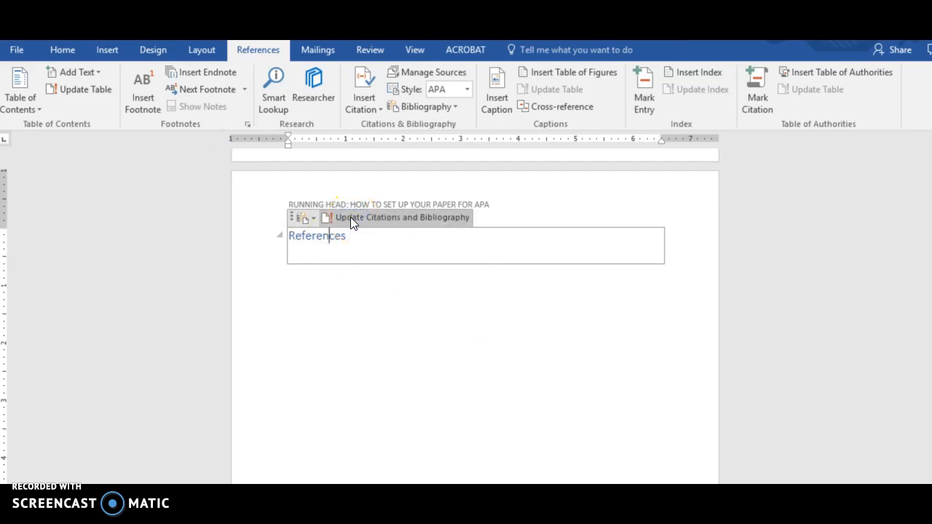
pyautogui.click(246, 204)
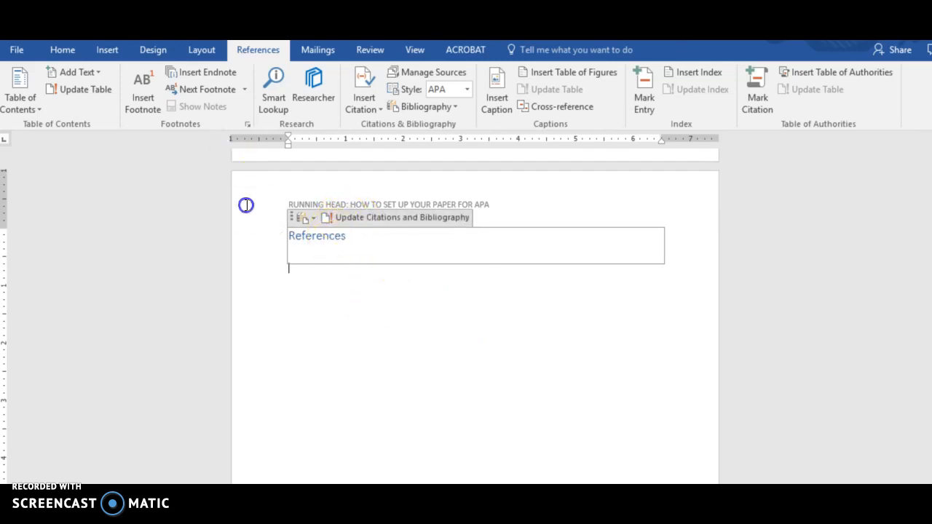
pyautogui.click(332, 239)
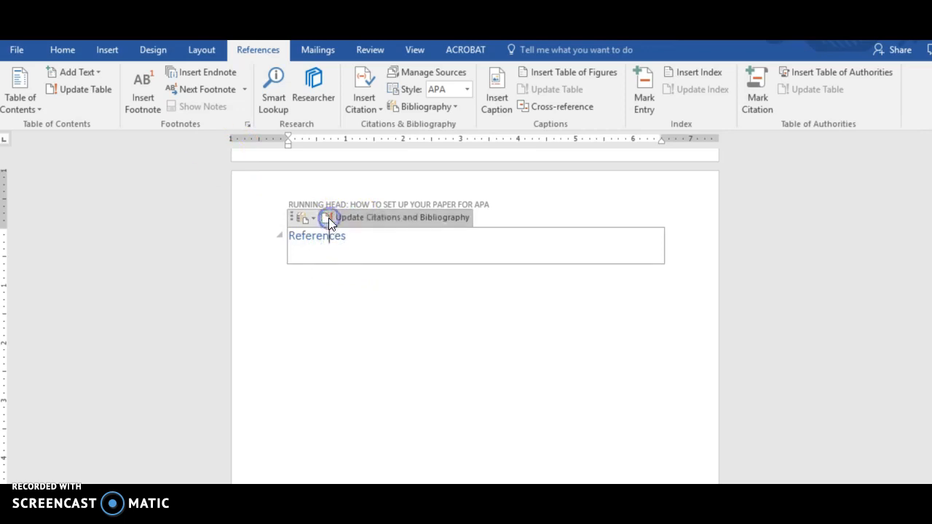
# Step: Delete the empty References block and insert a new built-in References bibliography in its place
pyautogui.moveTo(407, 265); pyautogui.dragTo(248, 243)
pyautogui.press('Delete')
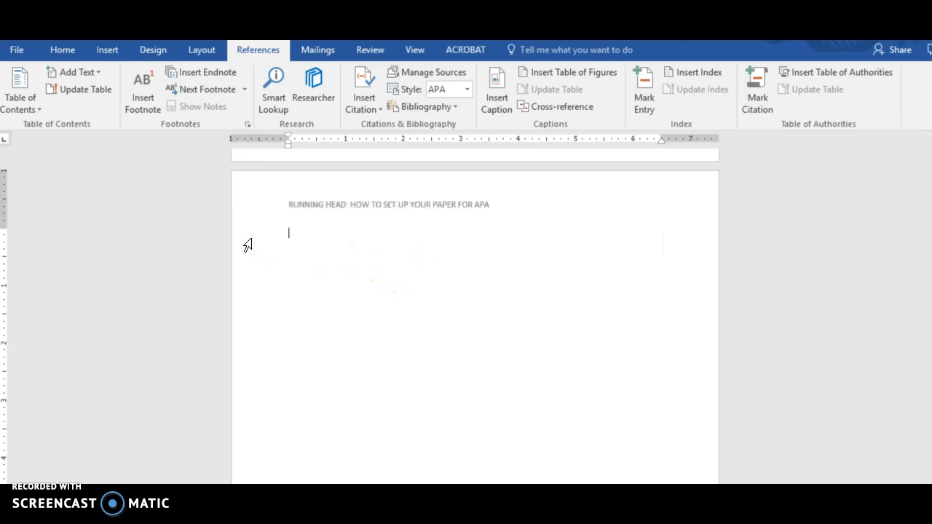
pyautogui.click(445, 106)
pyautogui.click(285, 181)
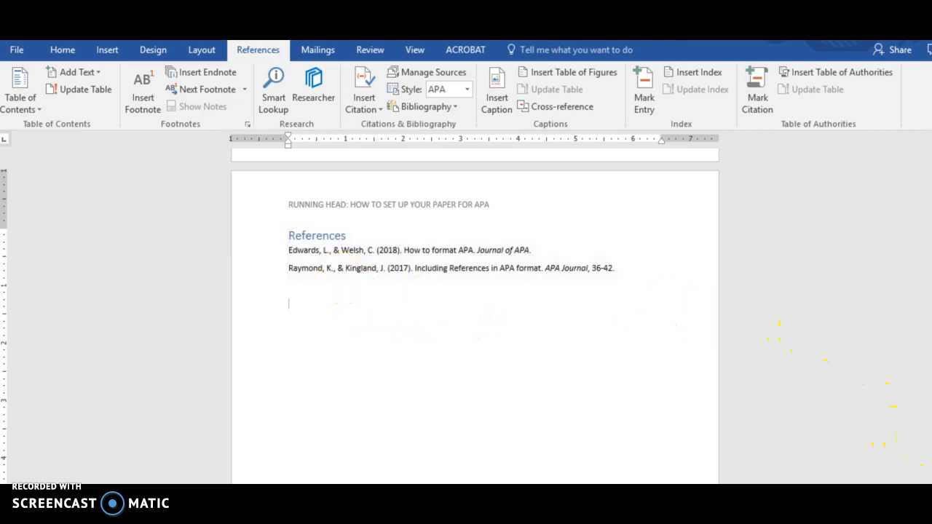
# Step: Add filler text after the ellipsis in the Introduction and start a new citation source there with Web site as the source type
pyautogui.moveTo(931, 455); pyautogui.dragTo(931, 382)
pyautogui.click(380, 297)
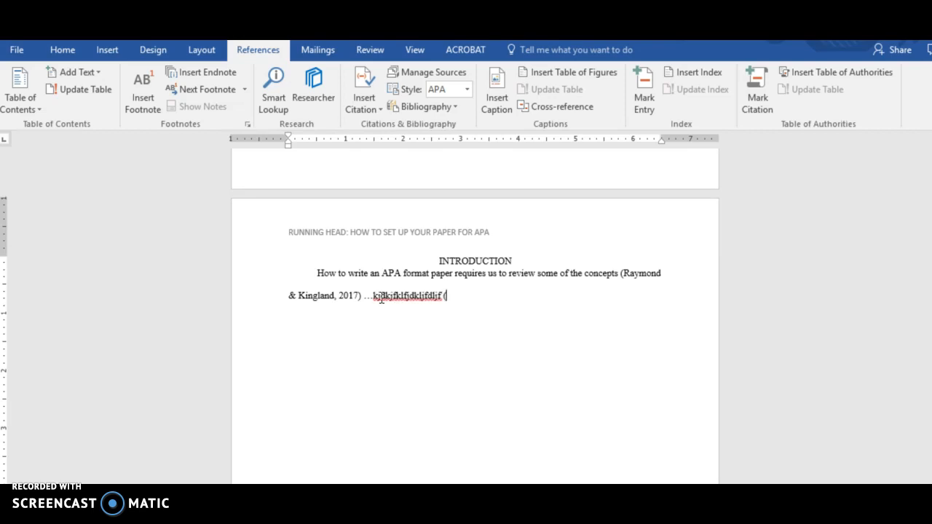
pyautogui.click(375, 106)
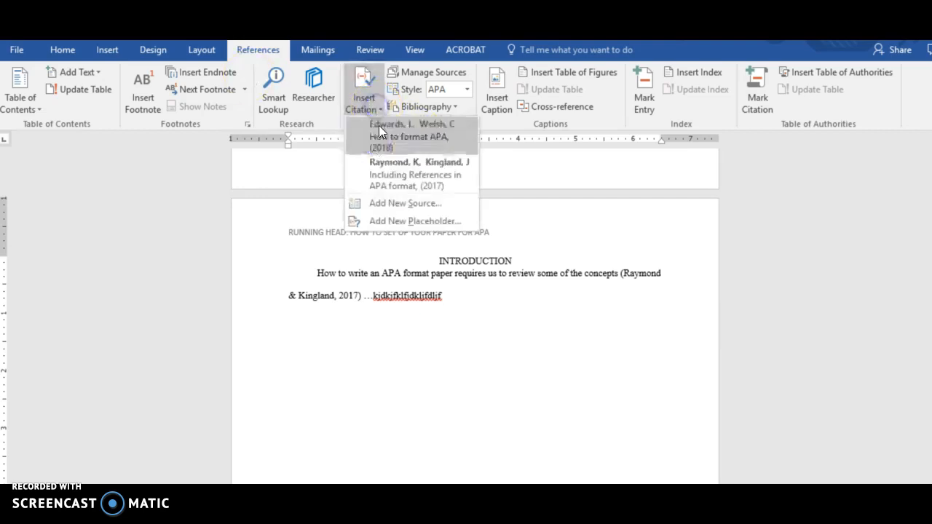
pyautogui.click(399, 203)
pyautogui.click(560, 273)
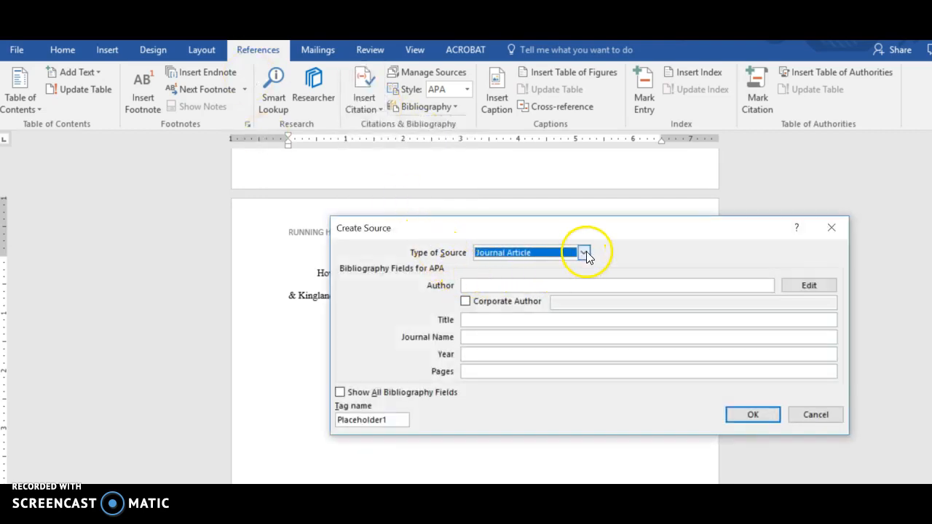
pyautogui.click(586, 251)
pyautogui.click(586, 314)
pyautogui.click(587, 313)
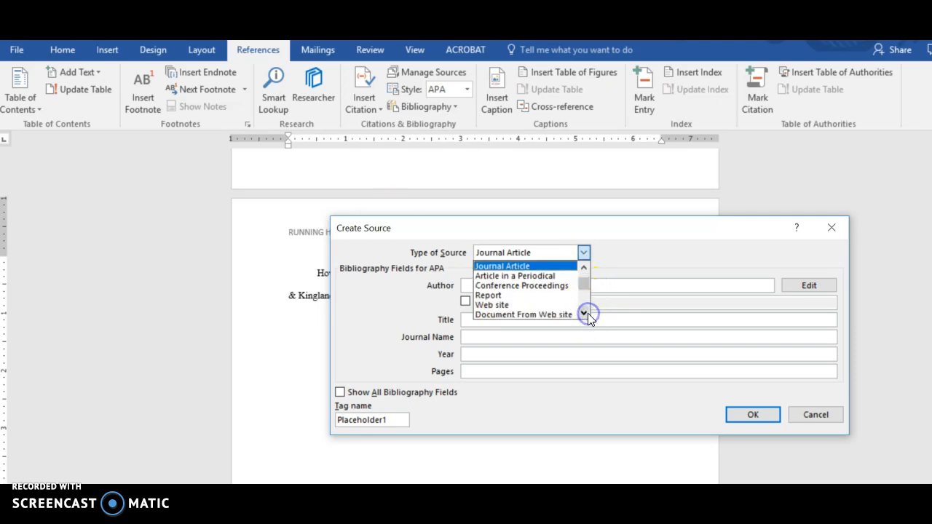
pyautogui.click(523, 305)
# Step: Enter the source's author as surname and initial, the web page name "Web health" and the web site name "webheath.com"
pyautogui.click(483, 284)
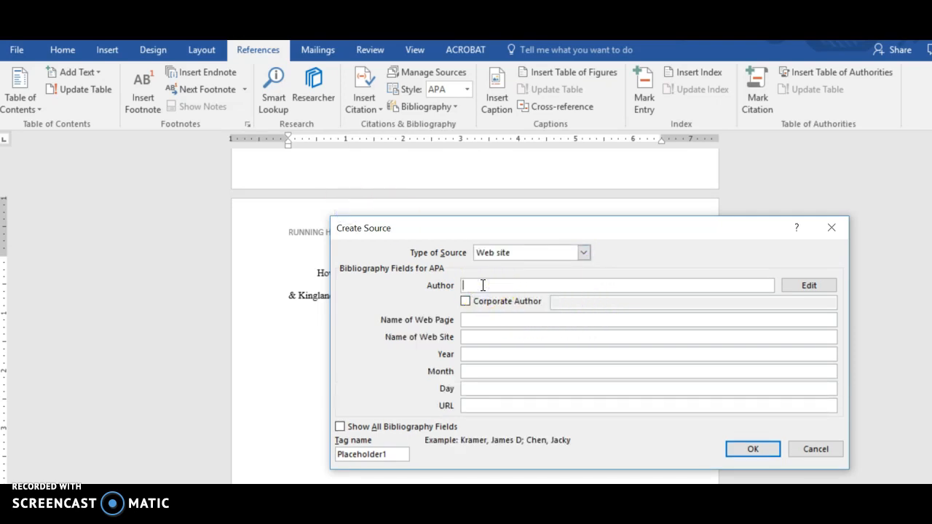
pyautogui.write('Health, B')
pyautogui.click(480, 319)
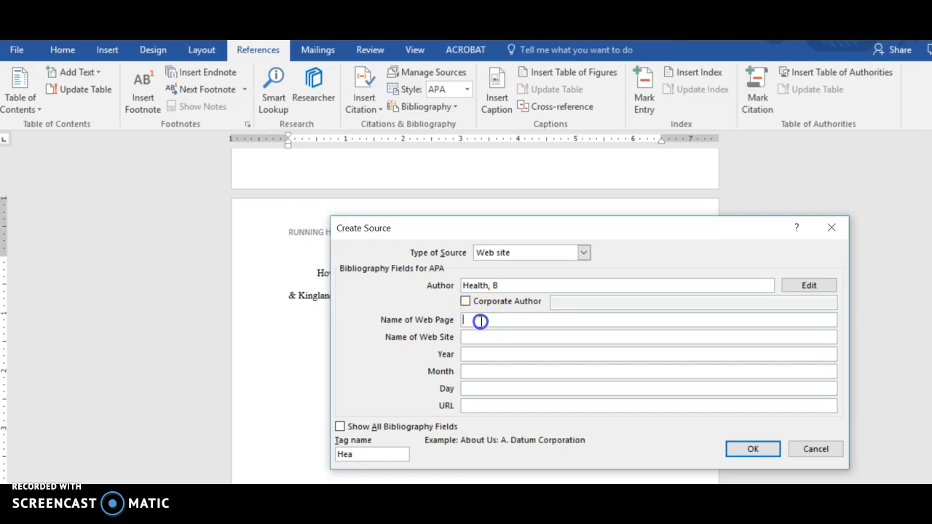
pyautogui.write('Web health')
pyautogui.click(486, 336)
pyautogui.write('webhel')
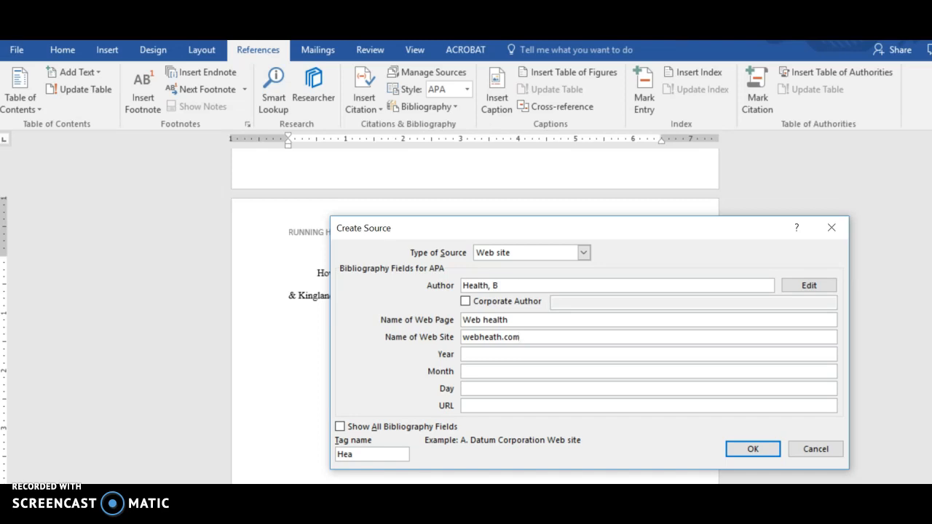
# Step: Set the web site source's year to 2018 and its month to June
pyautogui.click(480, 353)
pyautogui.write('2018')
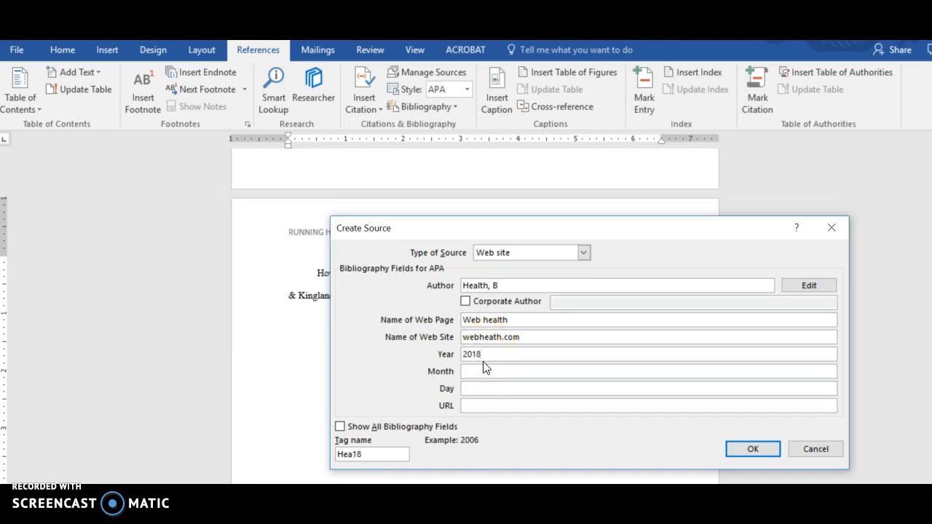
pyautogui.click(484, 370)
pyautogui.write('June')
pyautogui.click(495, 389)
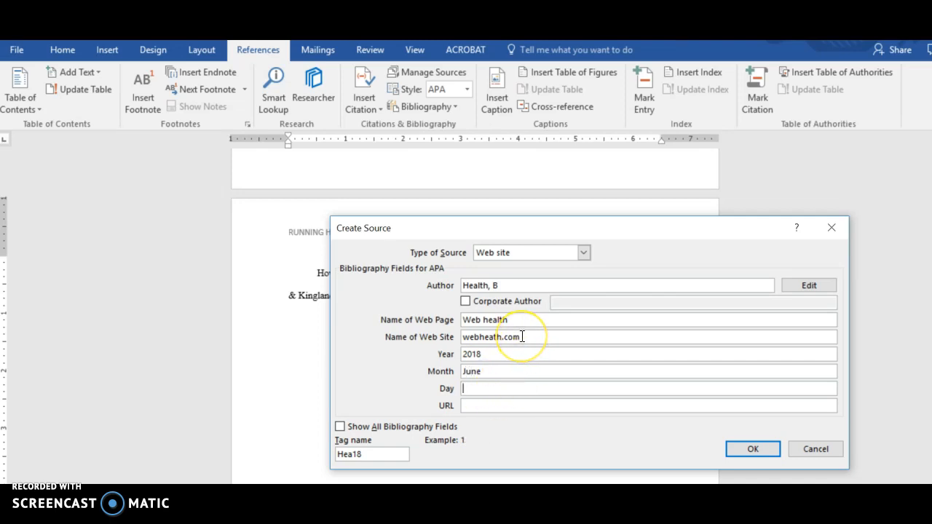
# Step: Change the source's web site name to "webheath forever", replacing the ".com" ending
pyautogui.moveTo(522, 337); pyautogui.dragTo(505, 336)
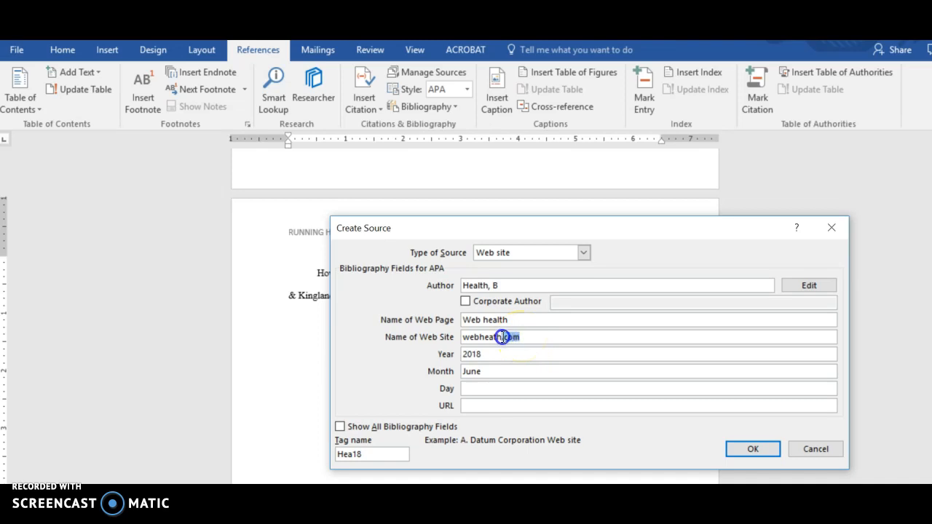
pyautogui.press('BackSpace')
pyautogui.click(502, 357)
pyautogui.click(496, 388)
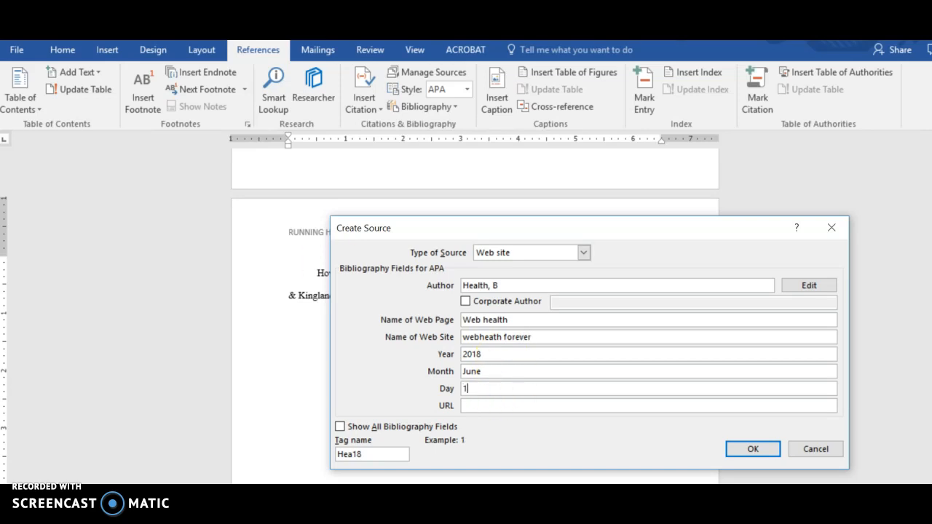
pyautogui.write('14')
pyautogui.click(497, 406)
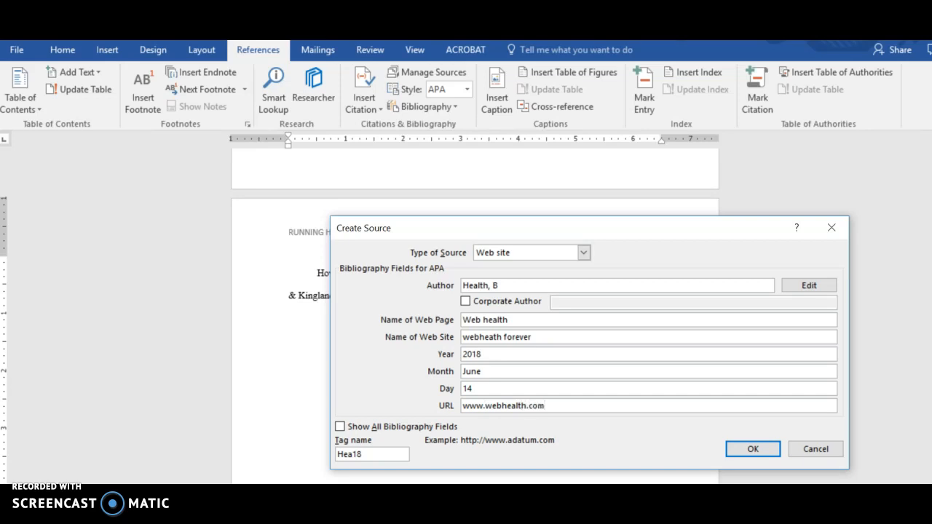
pyautogui.click(747, 449)
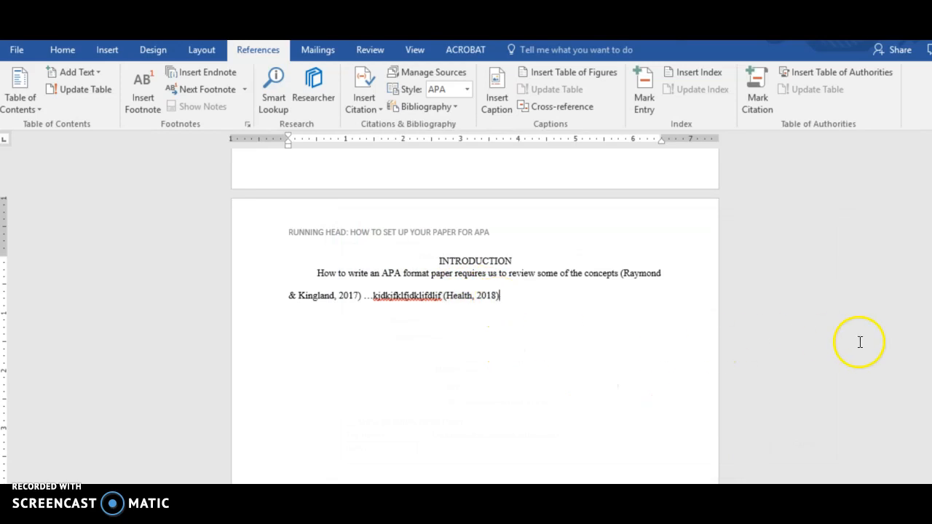
# Step: Update the citations and bibliography on the reference page to include the web site source
pyautogui.moveTo(929, 349); pyautogui.dragTo(929, 411)
pyautogui.click(531, 274)
pyautogui.click(367, 219)
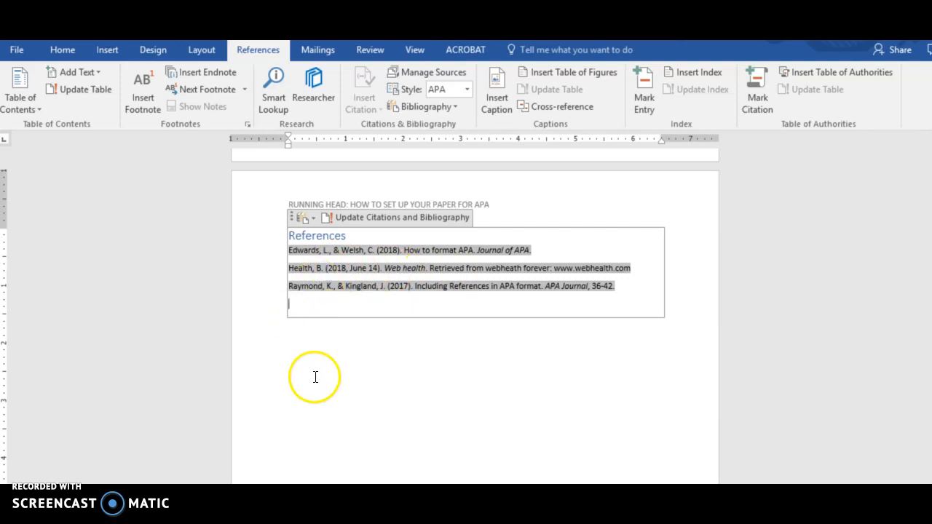
pyautogui.click(349, 373)
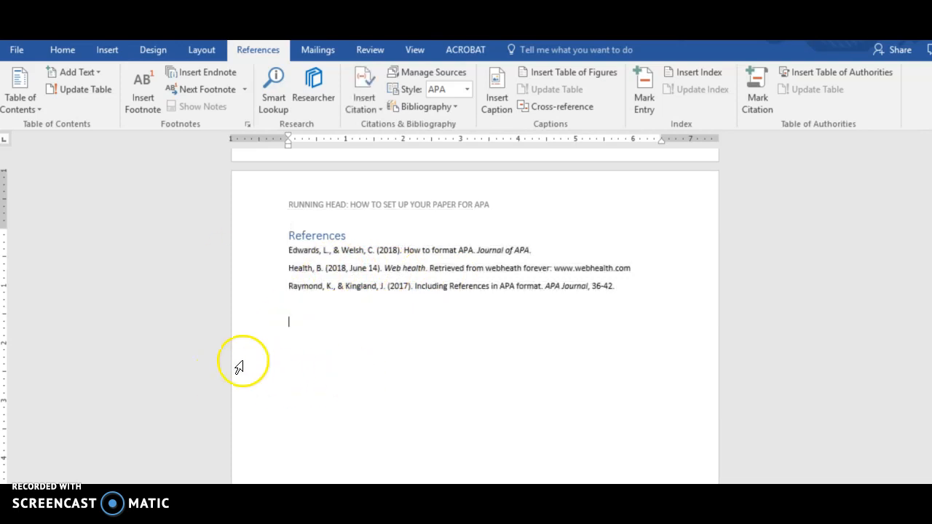
# Step: Format the "References" heading in black Times New Roman at size 12
pyautogui.click(336, 233)
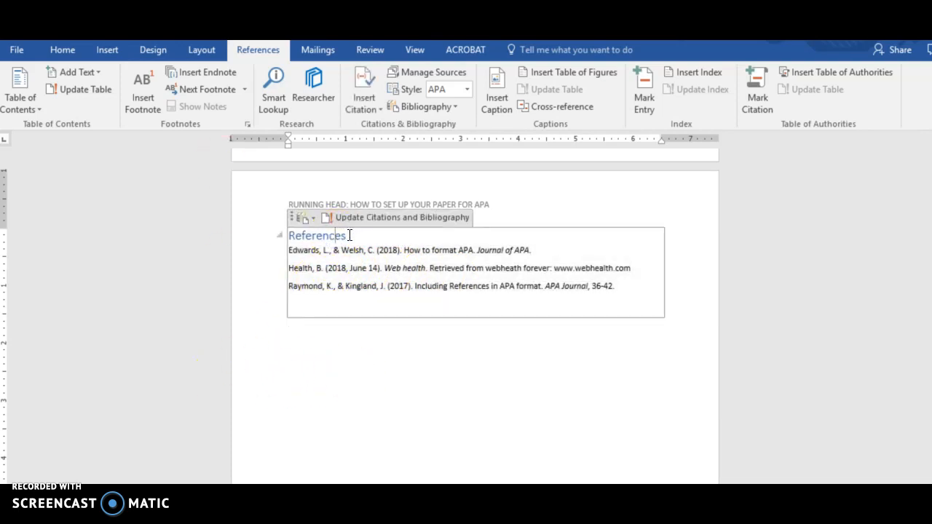
pyautogui.moveTo(348, 235); pyautogui.dragTo(285, 236)
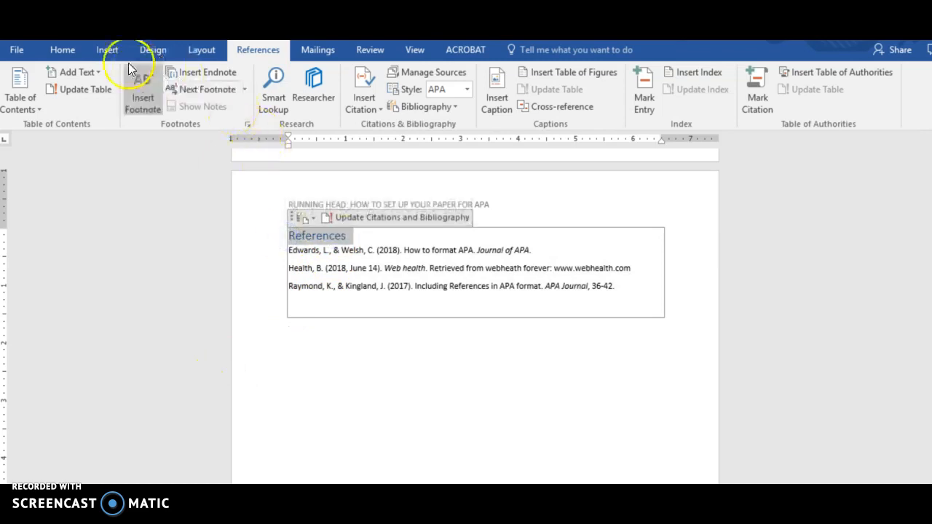
pyautogui.click(63, 50)
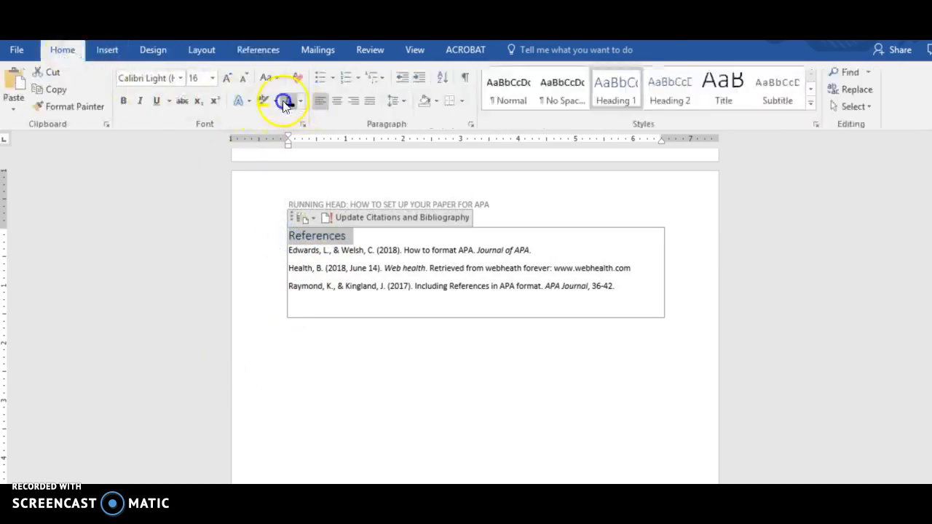
pyautogui.click(181, 78)
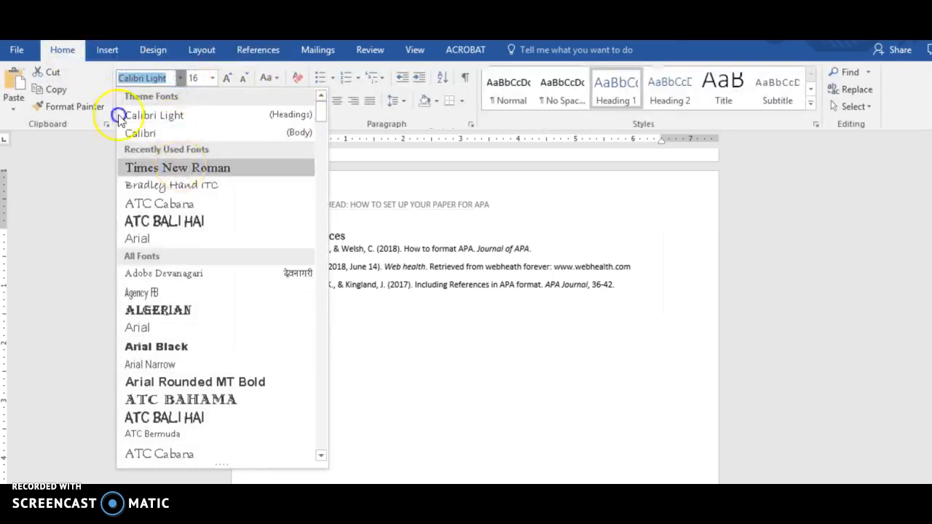
pyautogui.click(181, 166)
pyautogui.click(212, 78)
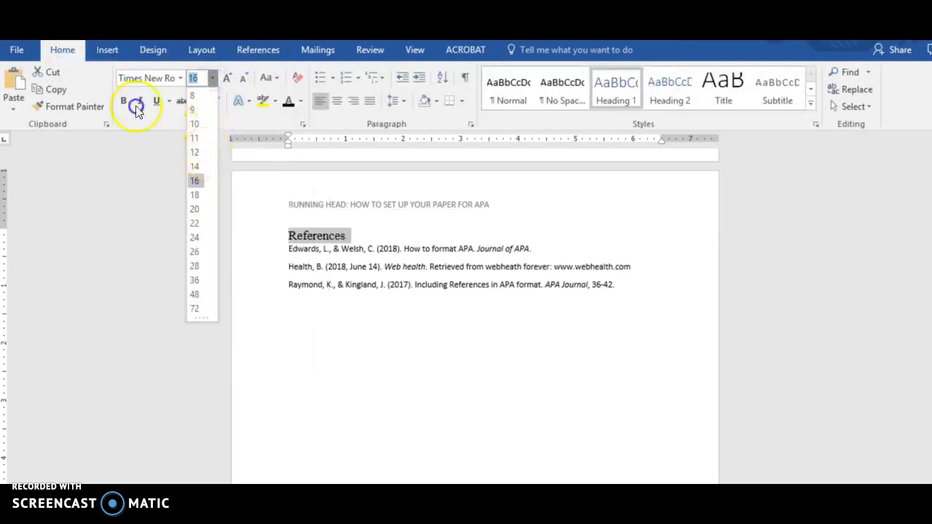
pyautogui.click(194, 153)
pyautogui.click(429, 358)
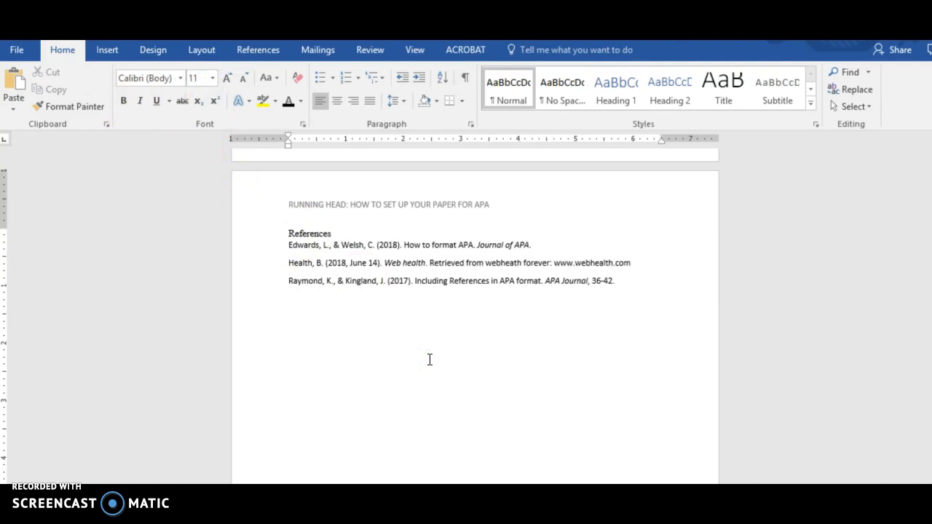